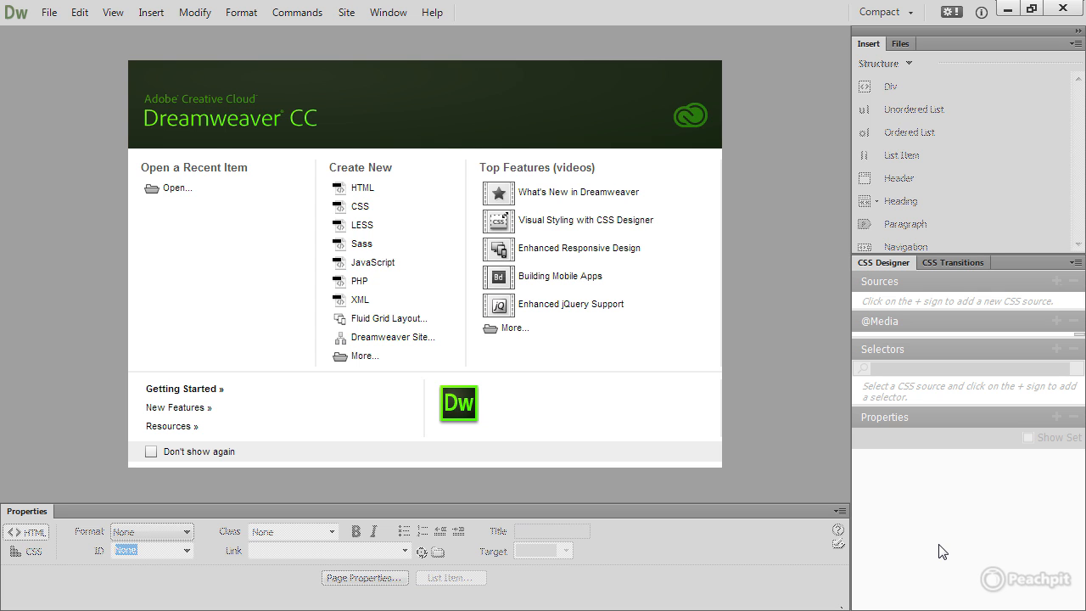
# Step: Minimize Dreamweaver and create a folder named DWCC_sites on the Windows desktop
pyautogui.click(1008, 10)
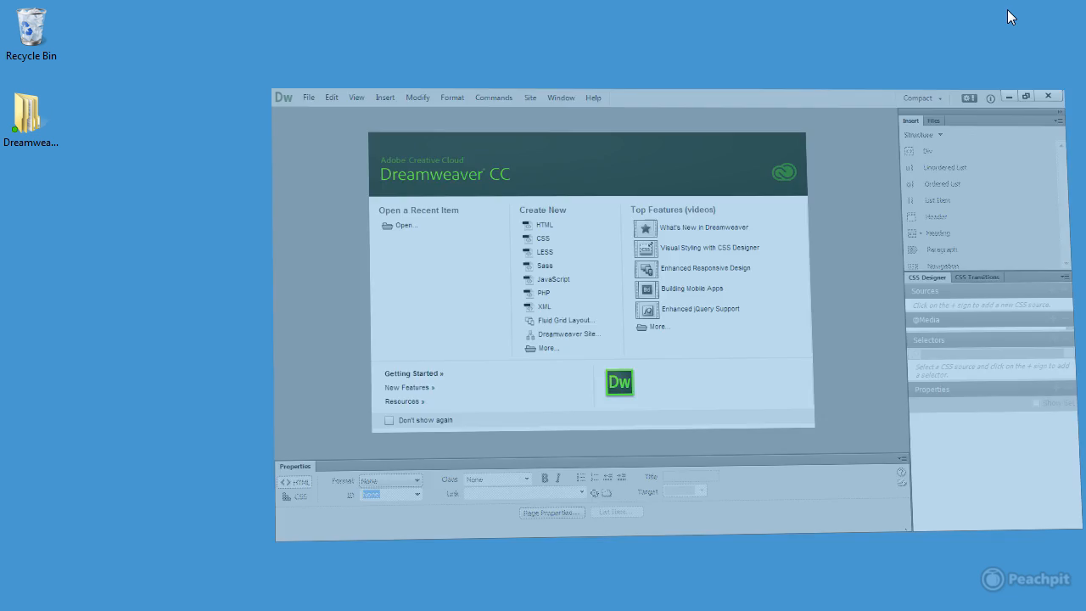
pyautogui.rightClick(402, 272)
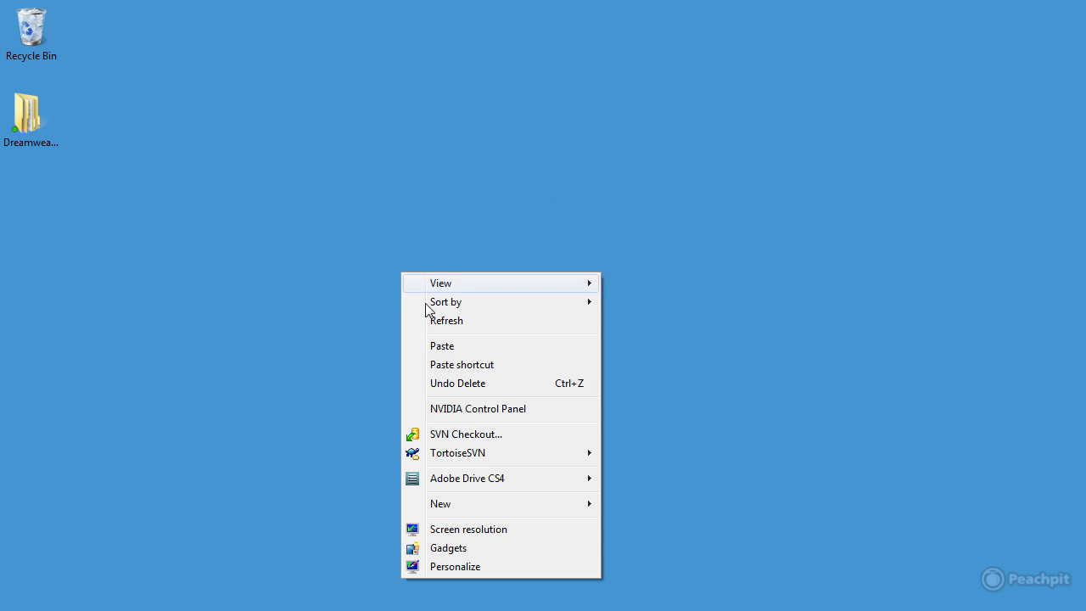
pyautogui.moveTo(498, 507)
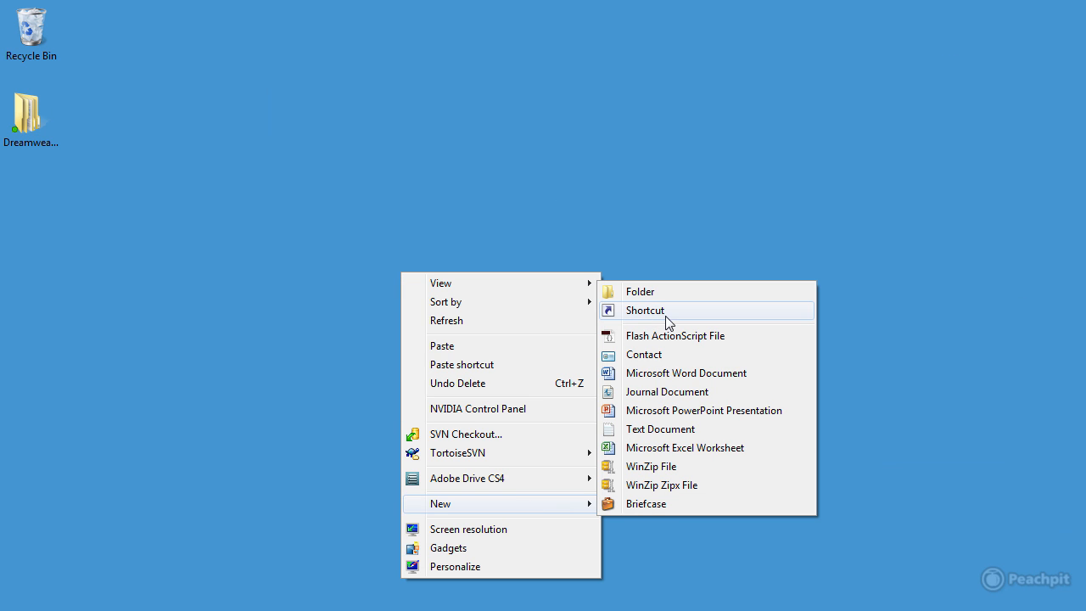
pyautogui.click(659, 294)
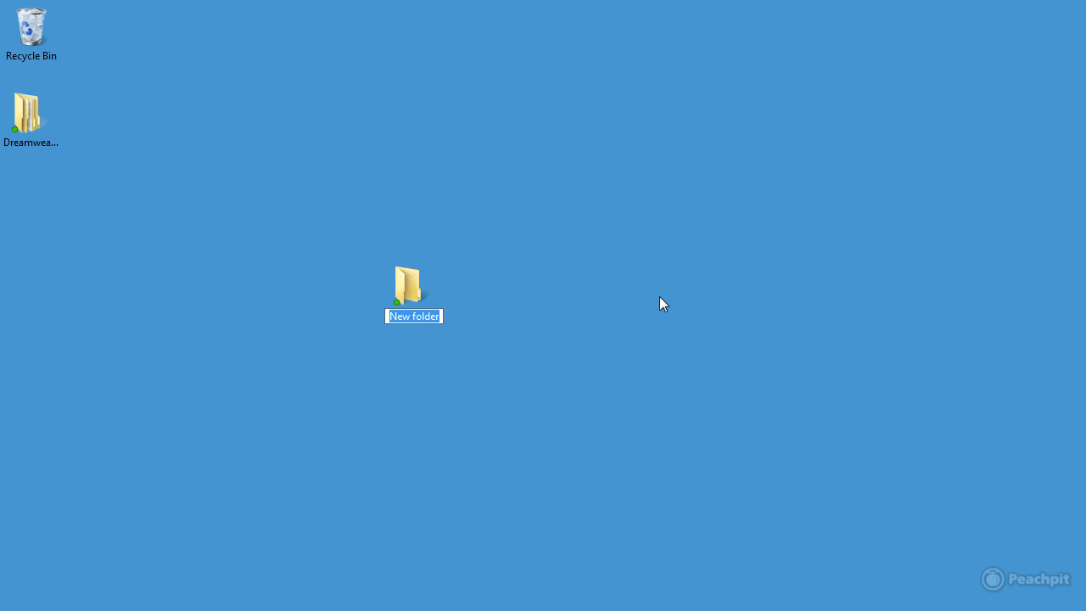
pyautogui.write('DWCC')
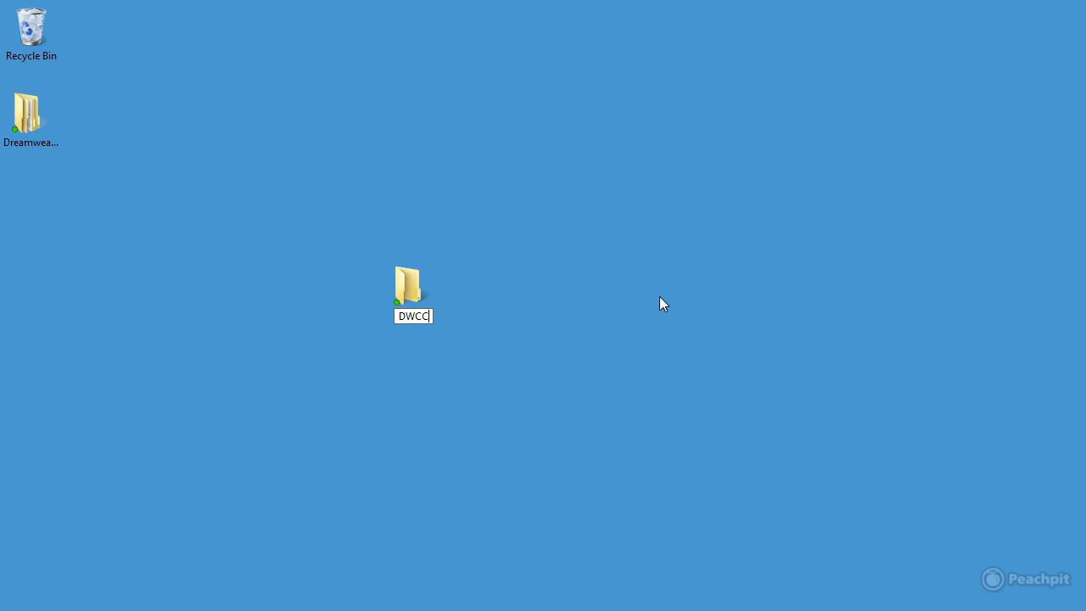
pyautogui.write('_sites')
pyautogui.press('Return')
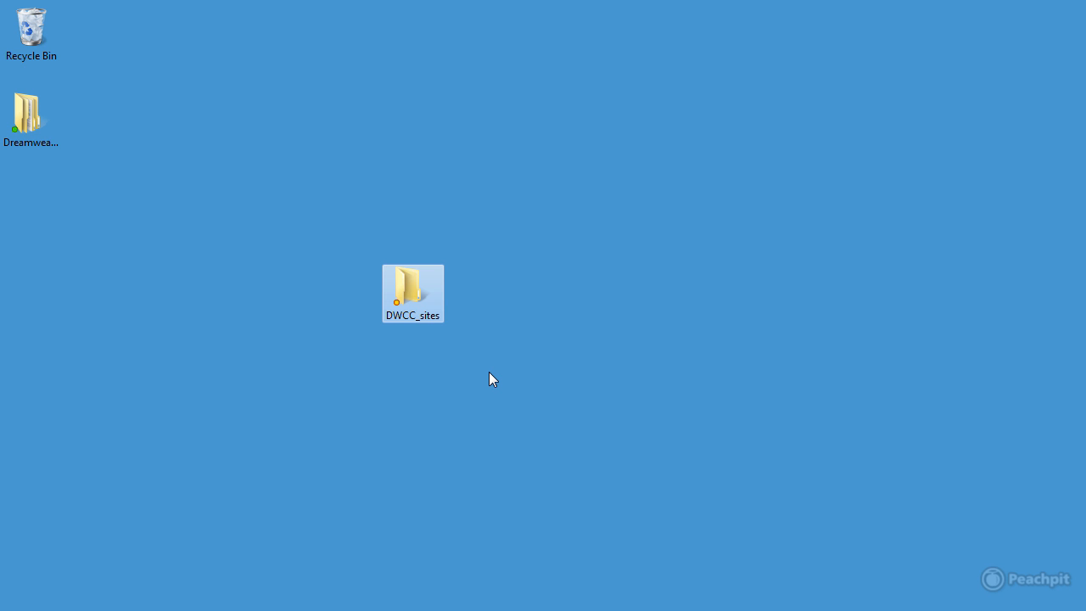
# Step: Copy the exercises folder from assets > Dreamweaver_basics inside the desktop's DreamweaverCC_LbV folder
pyautogui.doubleClick(35, 103)
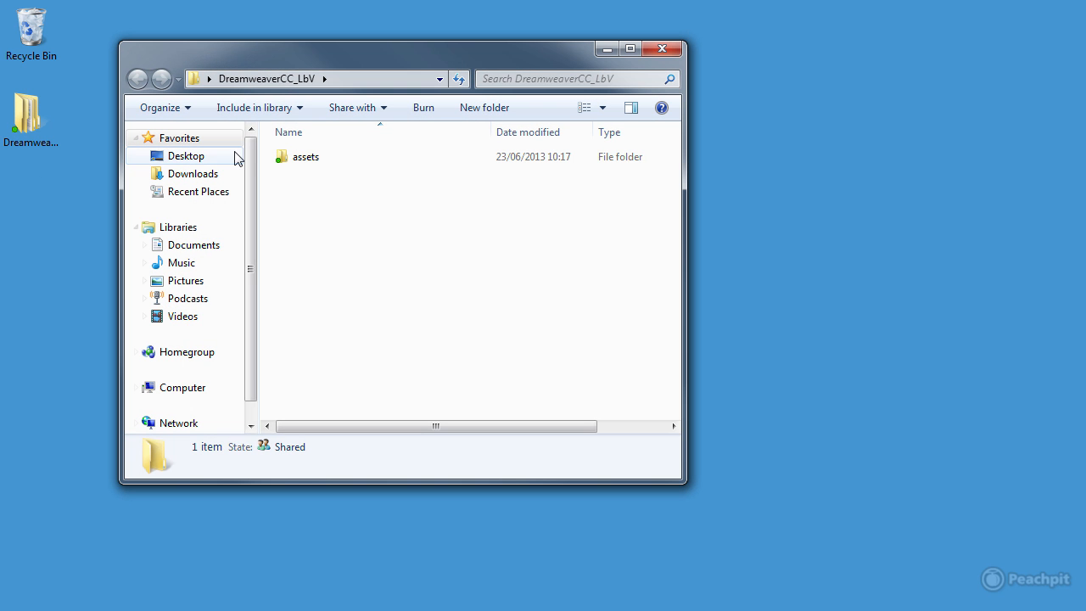
pyautogui.doubleClick(281, 151)
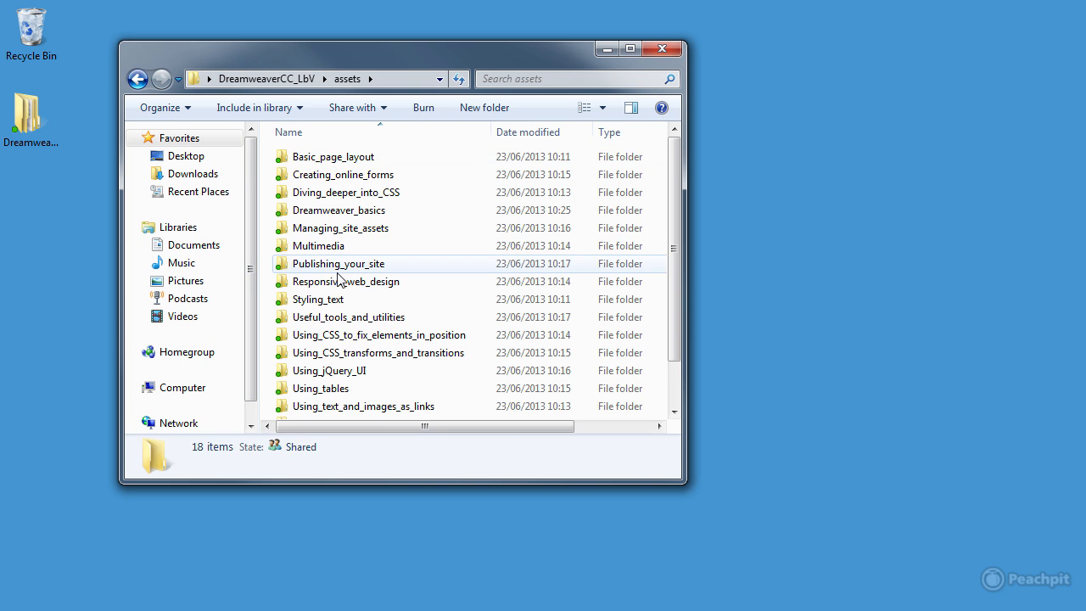
pyautogui.doubleClick(318, 210)
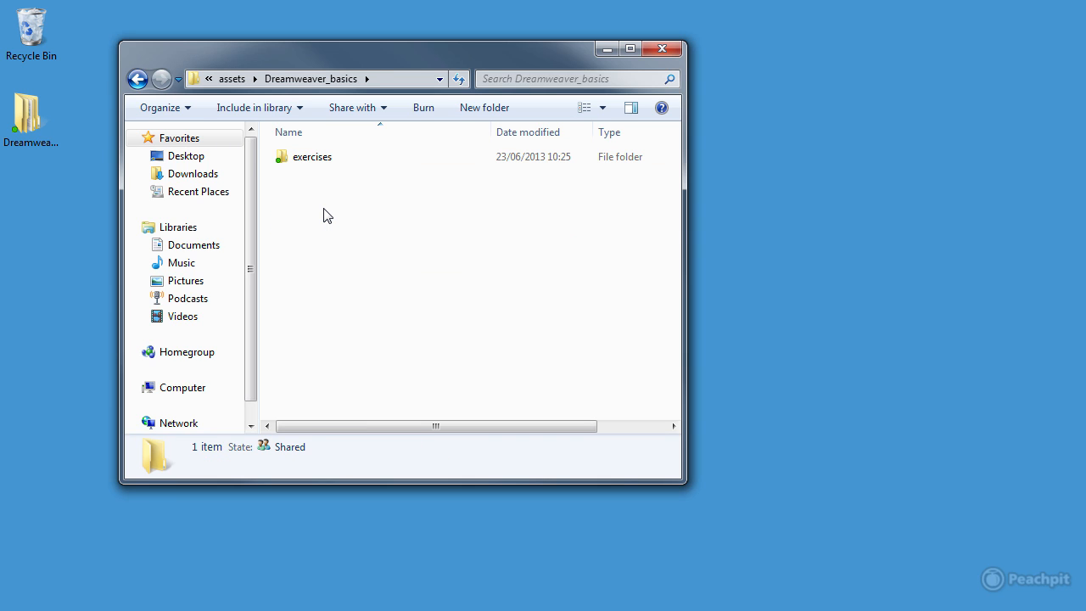
pyautogui.click(305, 165)
pyautogui.rightClick(307, 167)
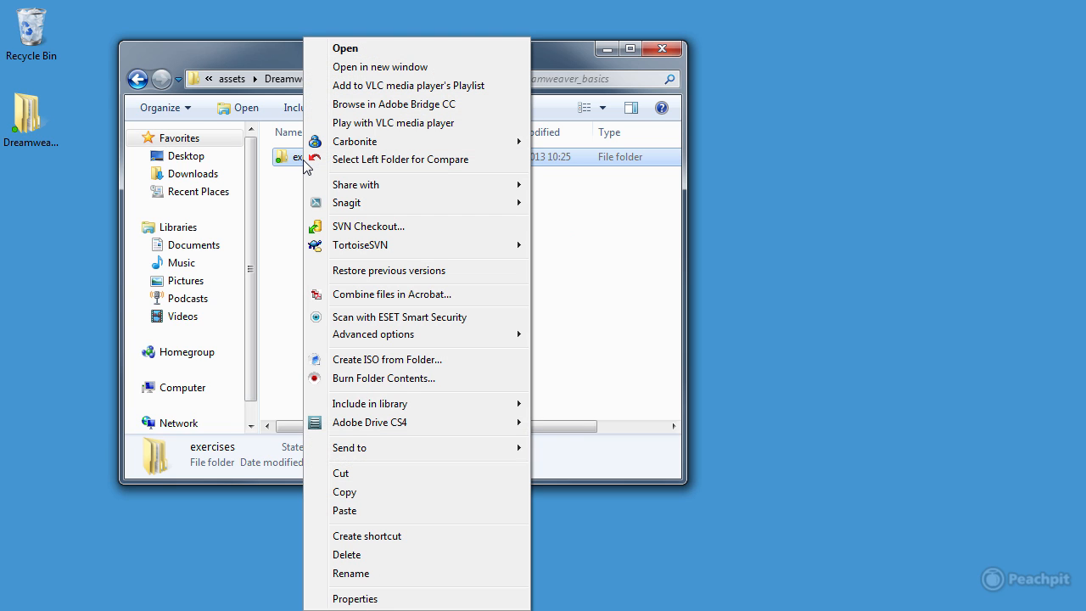
pyautogui.click(357, 492)
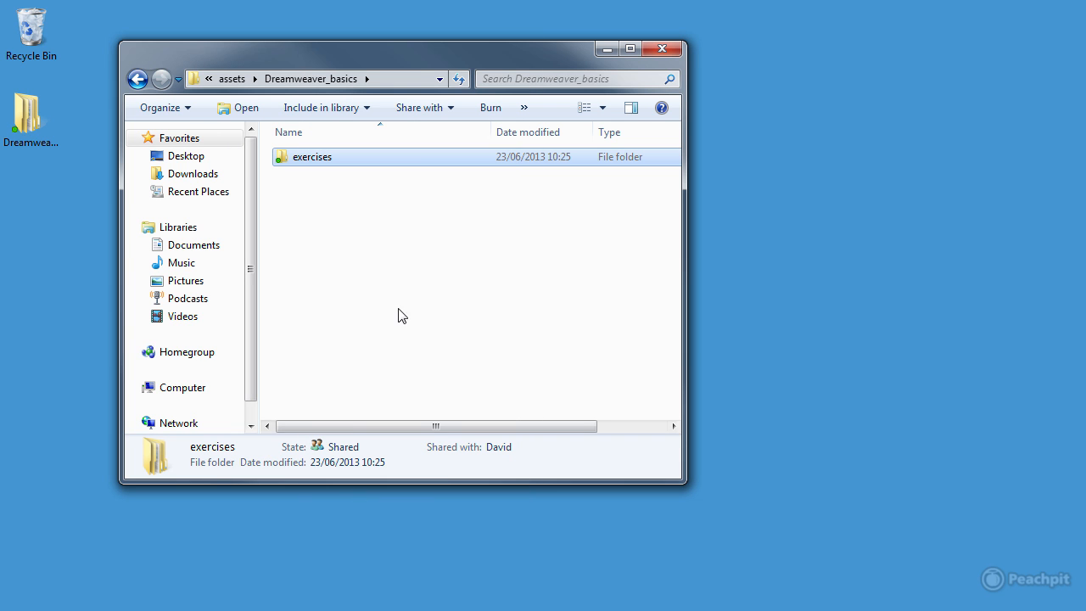
# Step: Paste the copied exercises folder into the DWCC_sites folder on the desktop
pyautogui.click(187, 159)
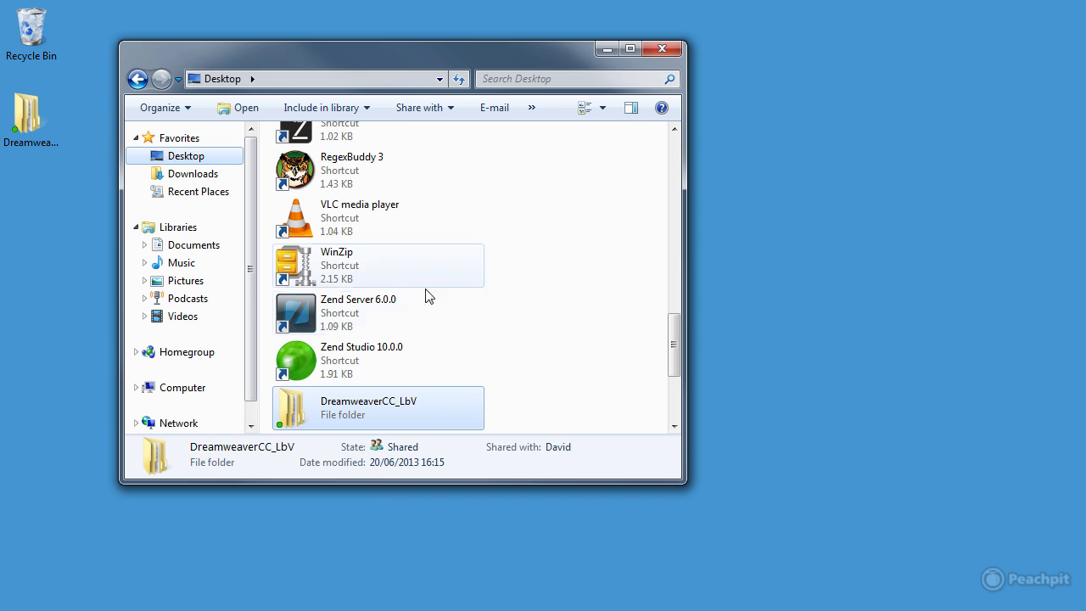
pyautogui.moveTo(668, 347); pyautogui.dragTo(674, 396)
pyautogui.click(367, 363)
pyautogui.doubleClick(365, 363)
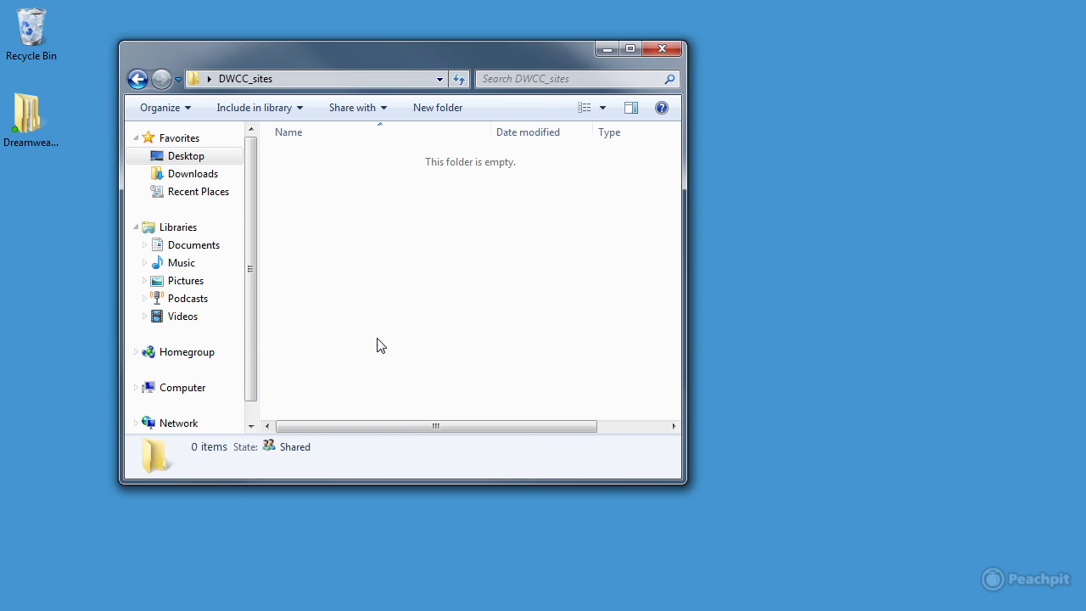
pyautogui.rightClick(429, 264)
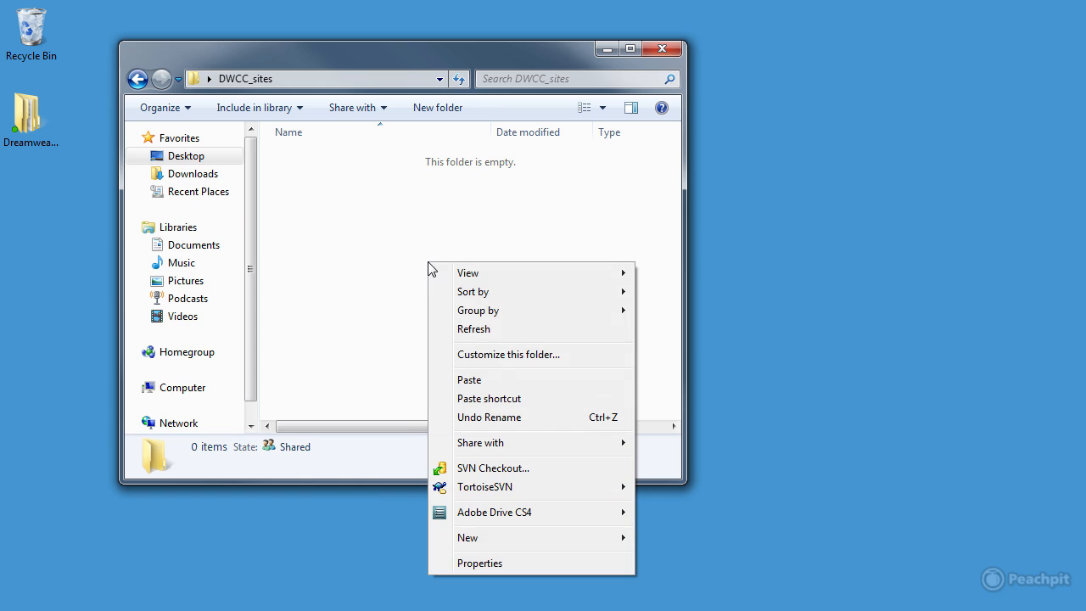
pyautogui.click(494, 381)
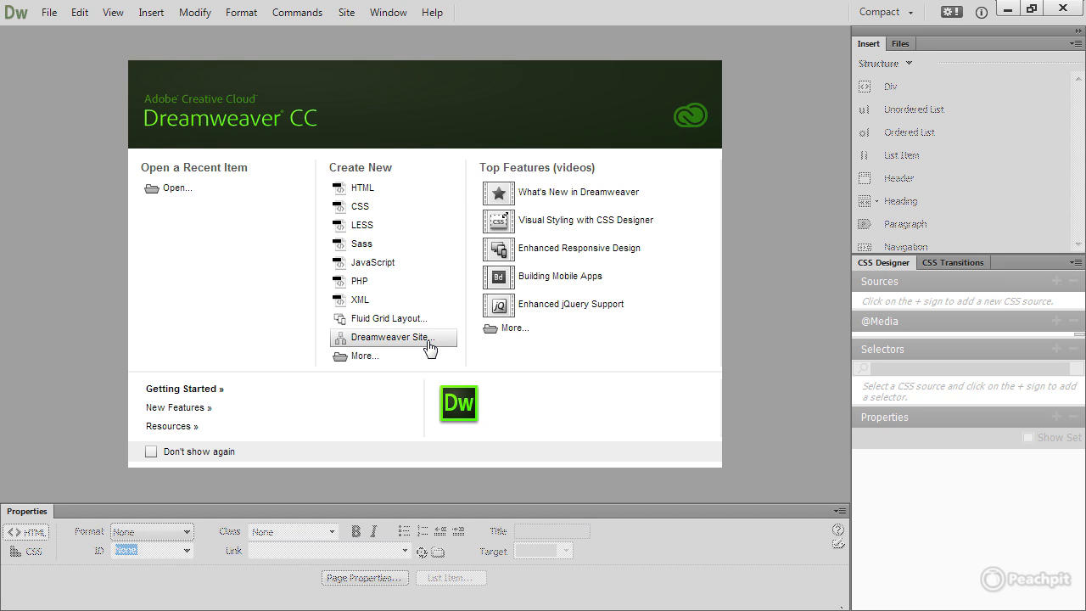
# Step: Switch back to Dreamweaver and begin a new site with the site name DW CC Exercises
pyautogui.click(348, 15)
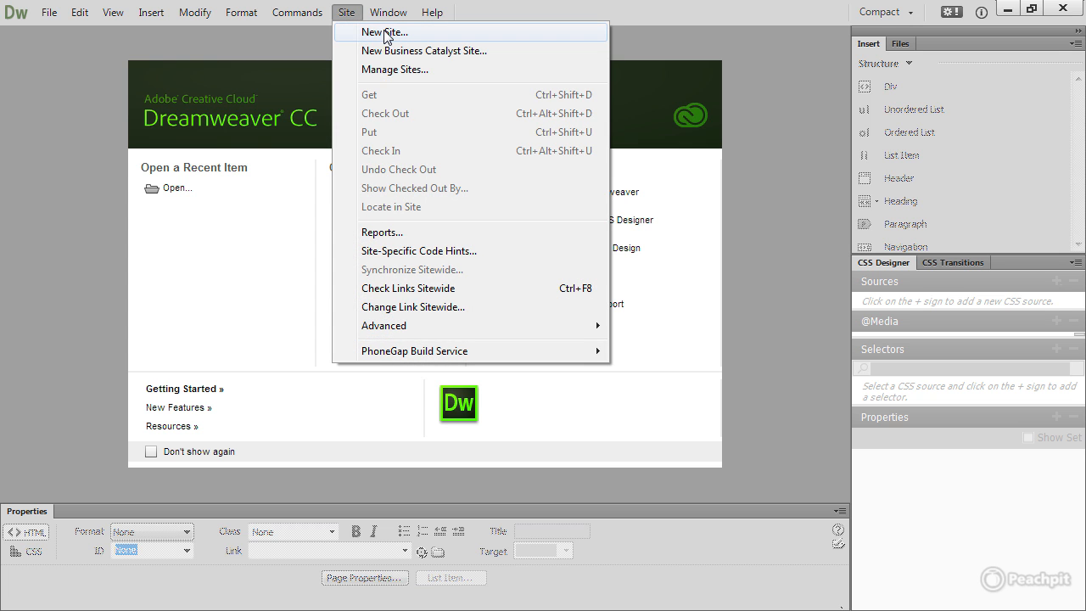
pyautogui.click(383, 32)
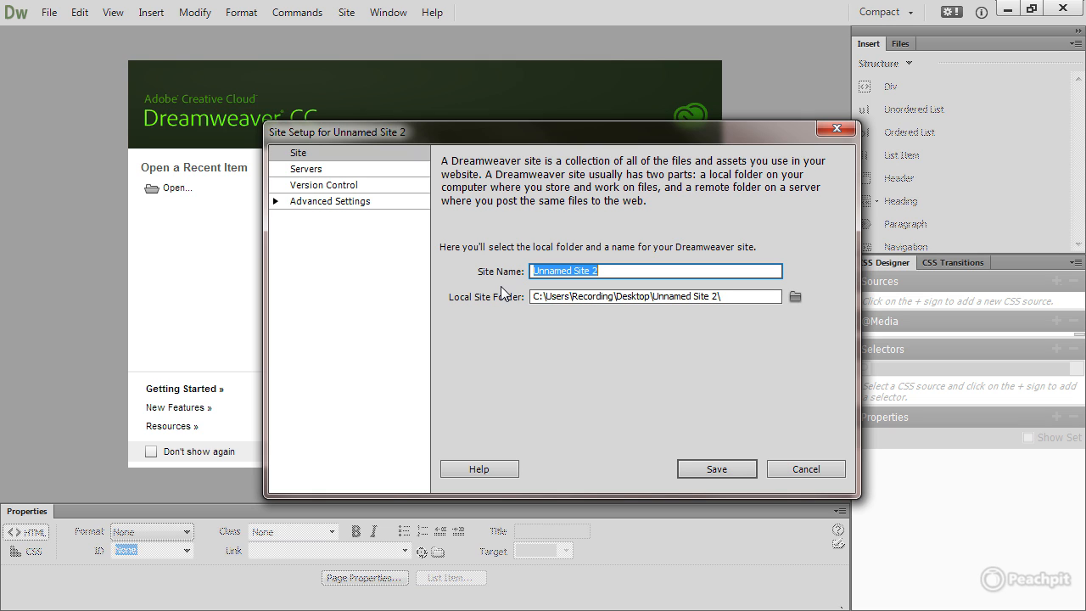
pyautogui.write('DW CC E')
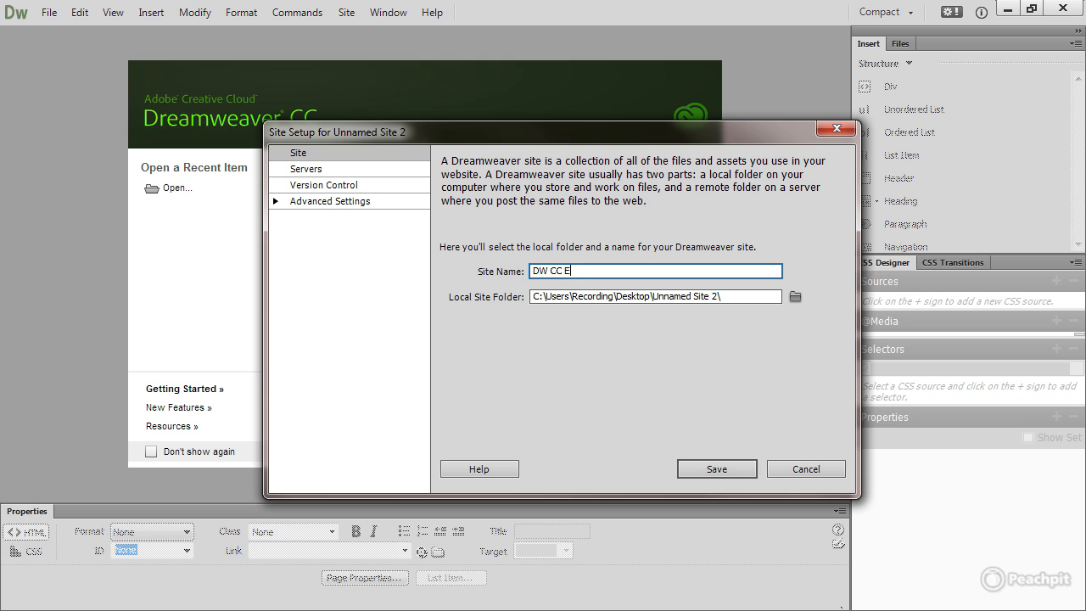
pyautogui.write('xercises')
# Step: Set the local site folder to the exercises folder inside DWCC_sites on the desktop and save the site definition
pyautogui.click(796, 297)
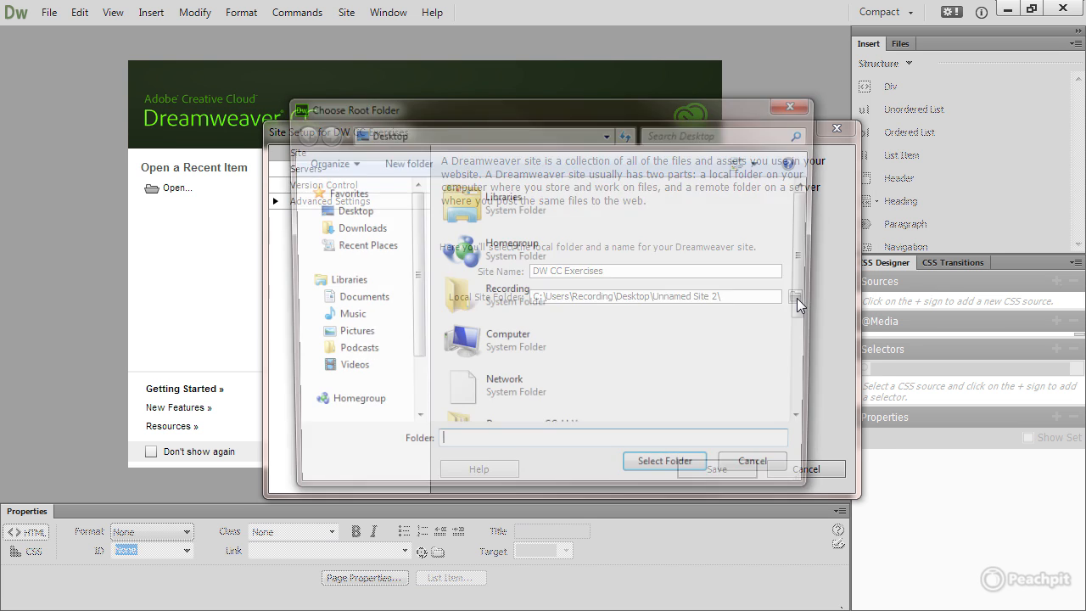
pyautogui.click(349, 211)
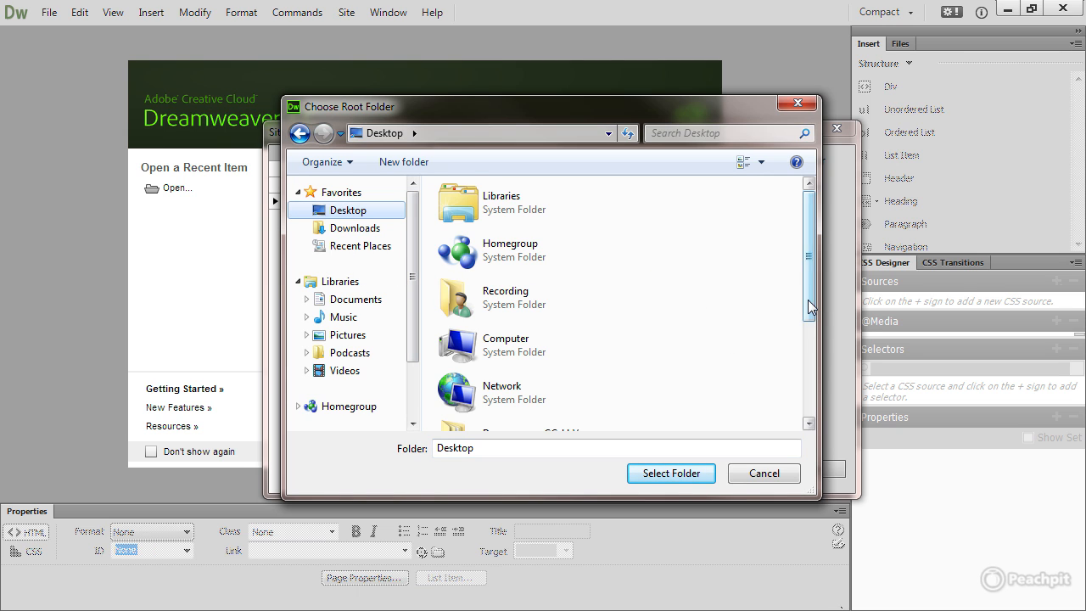
pyautogui.moveTo(808, 299); pyautogui.dragTo(807, 392)
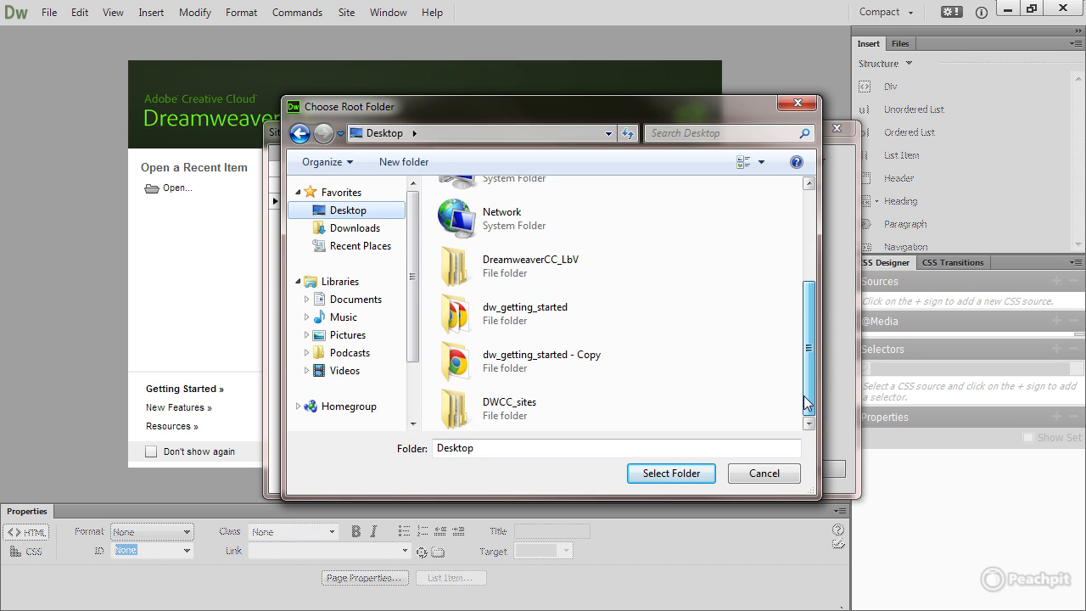
pyautogui.doubleClick(533, 416)
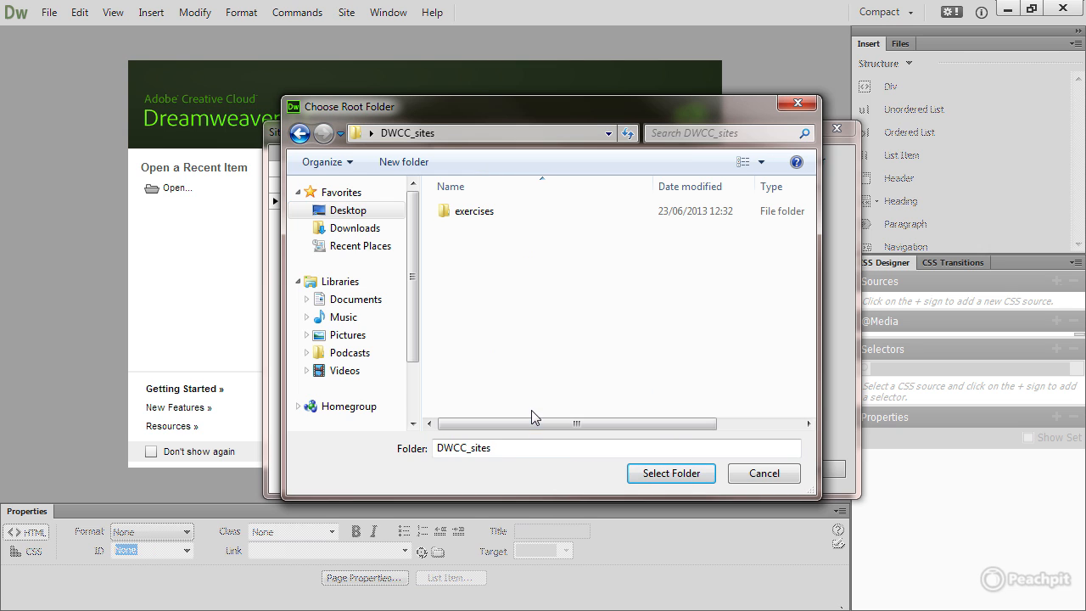
pyautogui.click(475, 218)
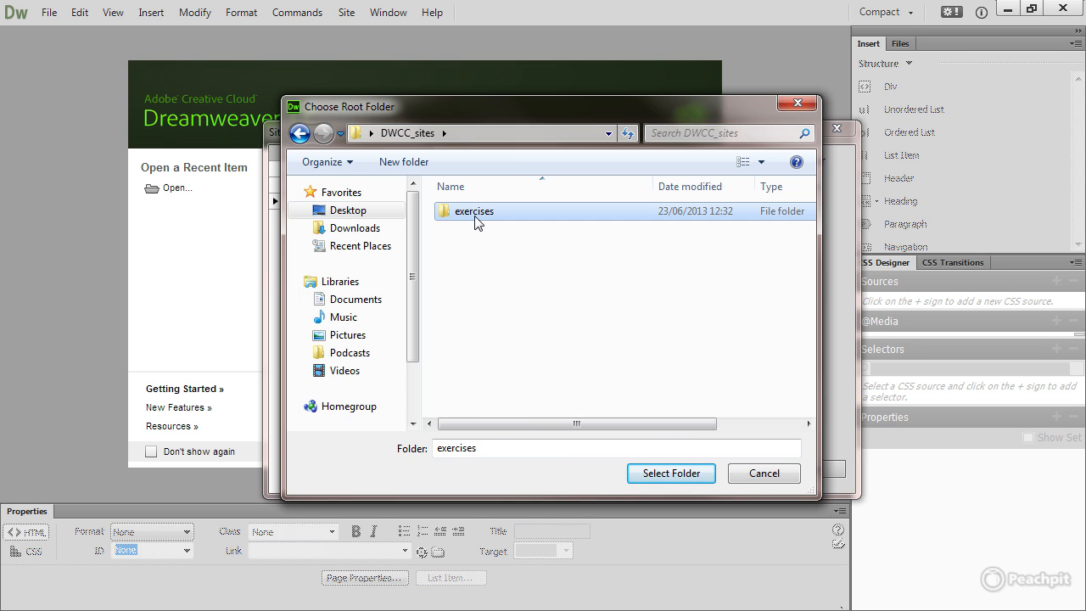
pyautogui.click(638, 476)
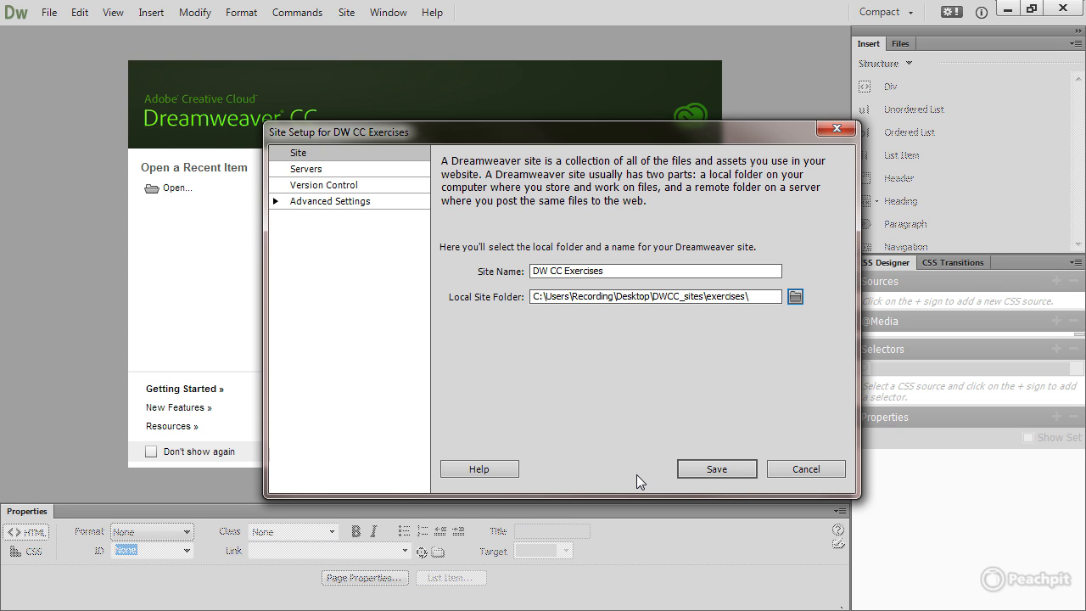
pyautogui.click(701, 475)
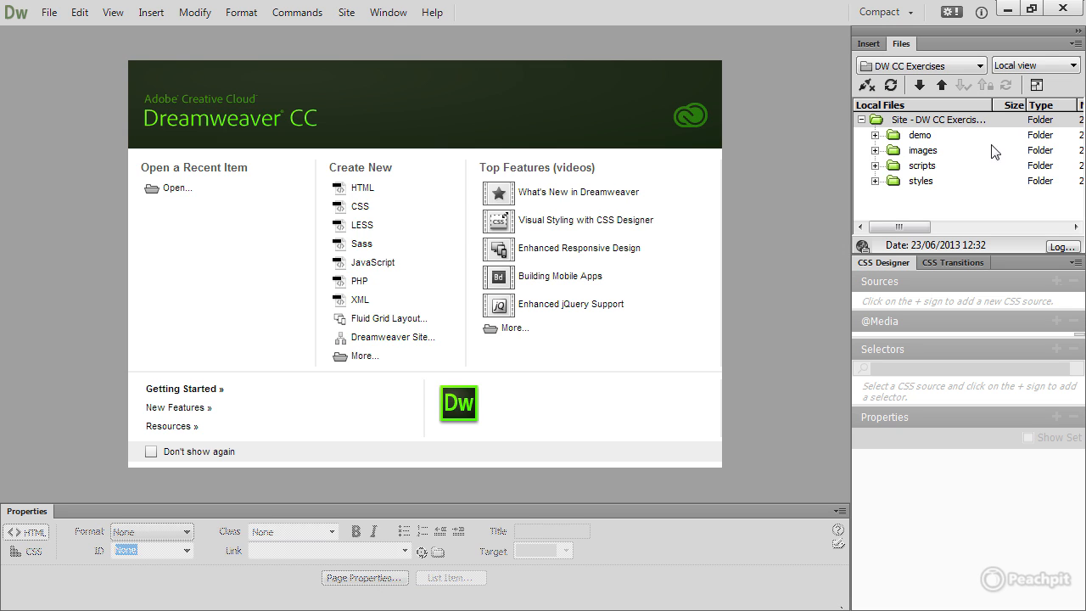
# Step: Select DW CC Exercises in the list of sites and review its setup through Manage Sites without changing anything
pyautogui.click(980, 66)
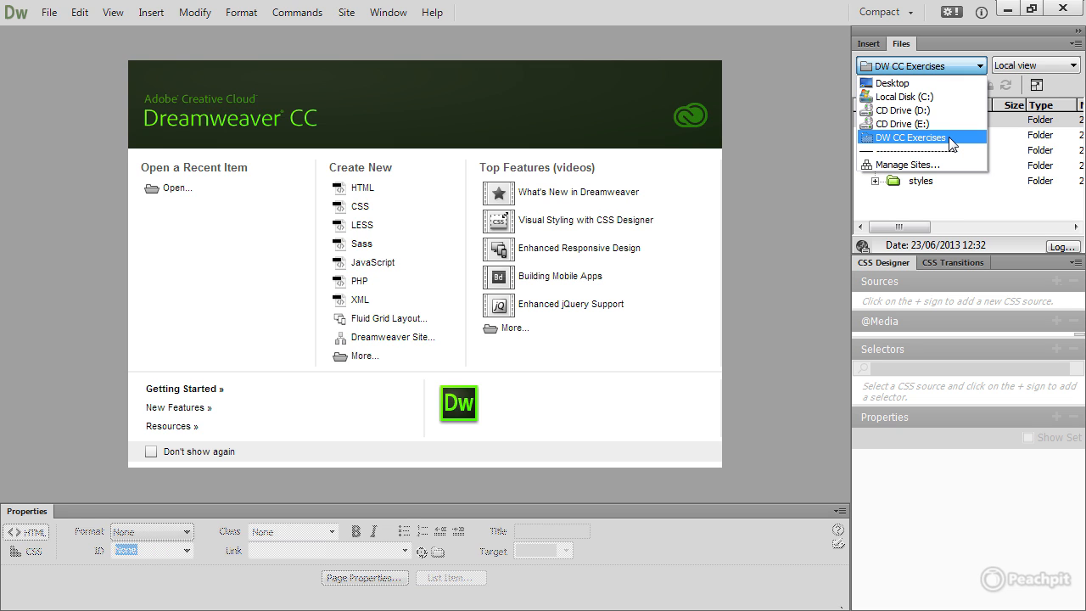
pyautogui.click(869, 140)
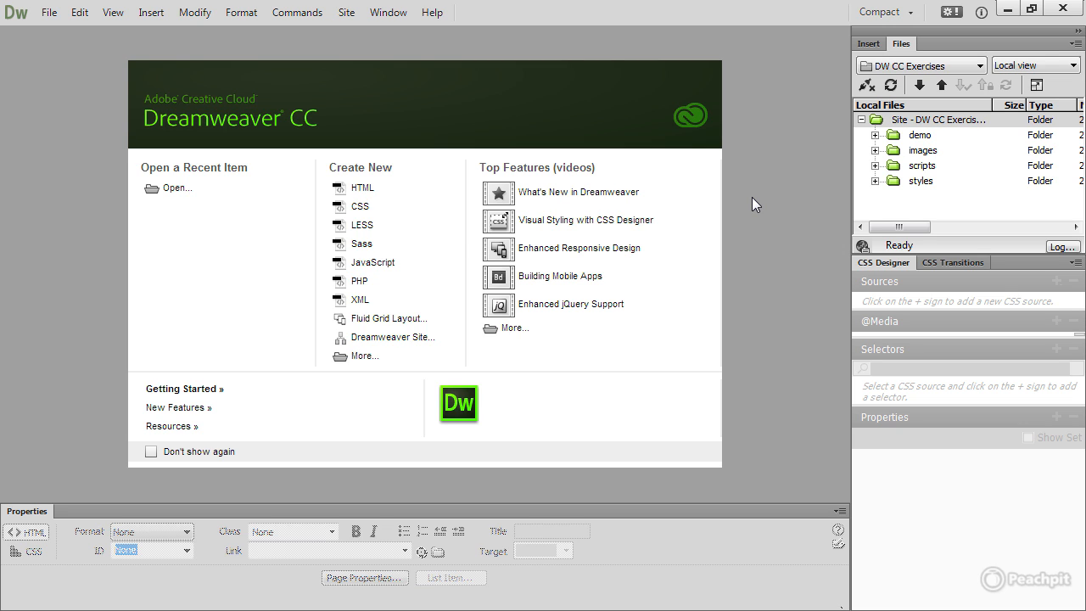
pyautogui.click(347, 12)
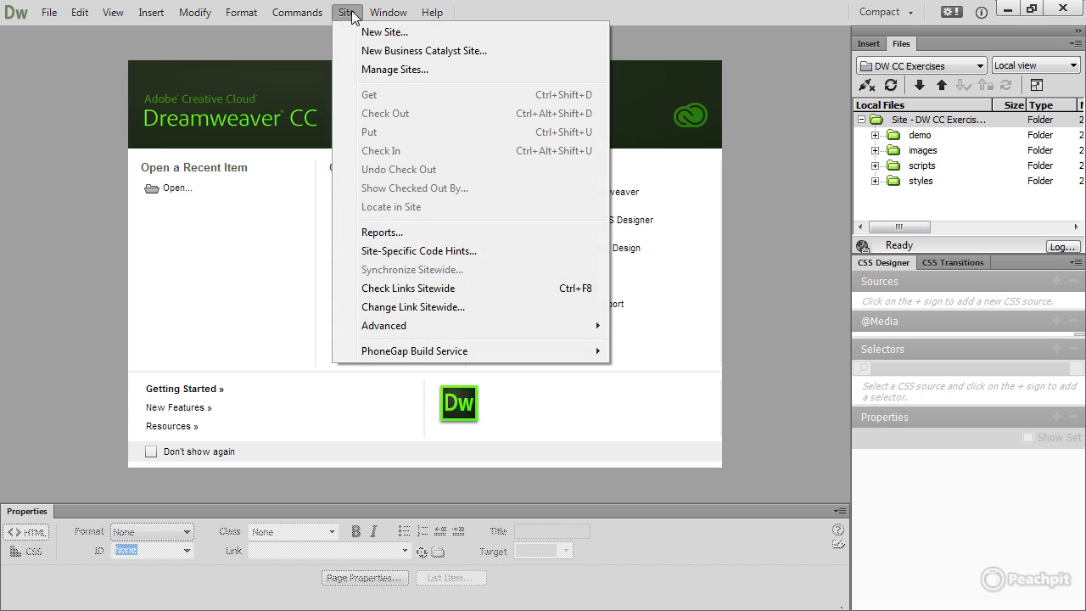
pyautogui.click(463, 72)
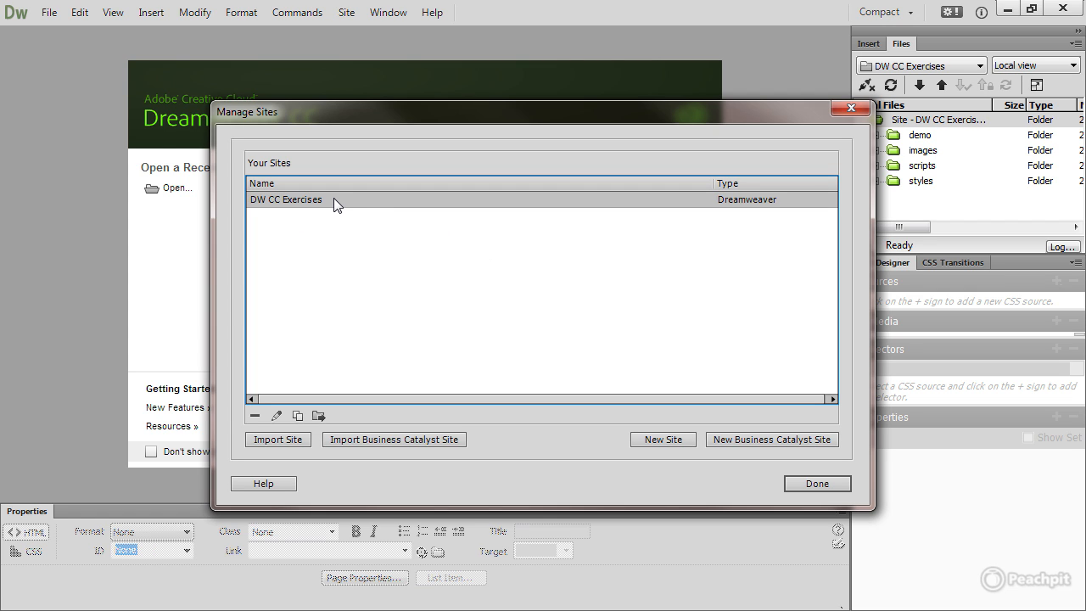
pyautogui.click(280, 418)
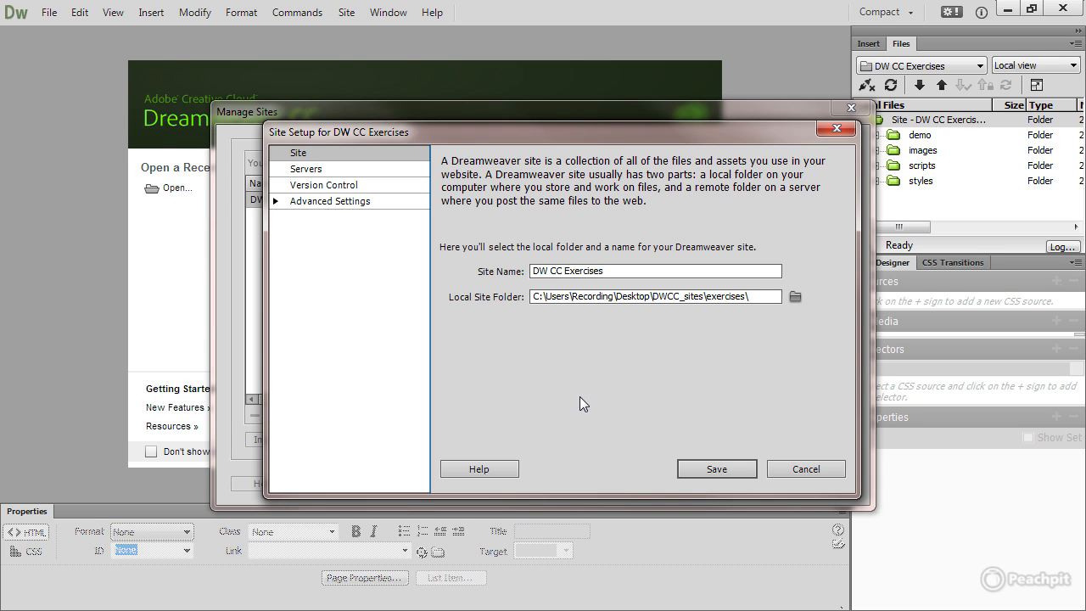
pyautogui.click(796, 470)
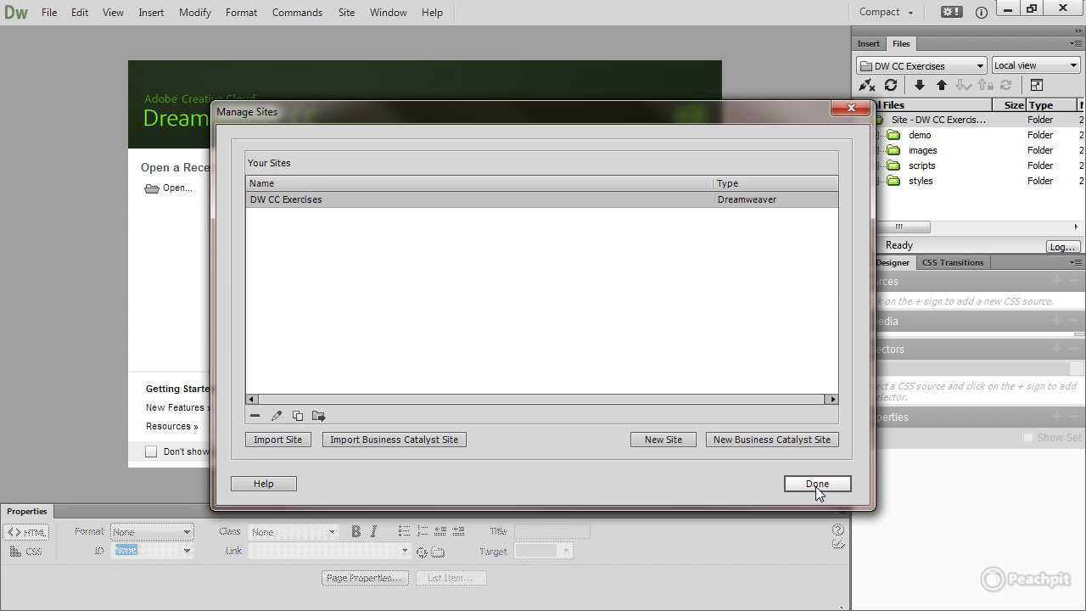
pyautogui.click(816, 487)
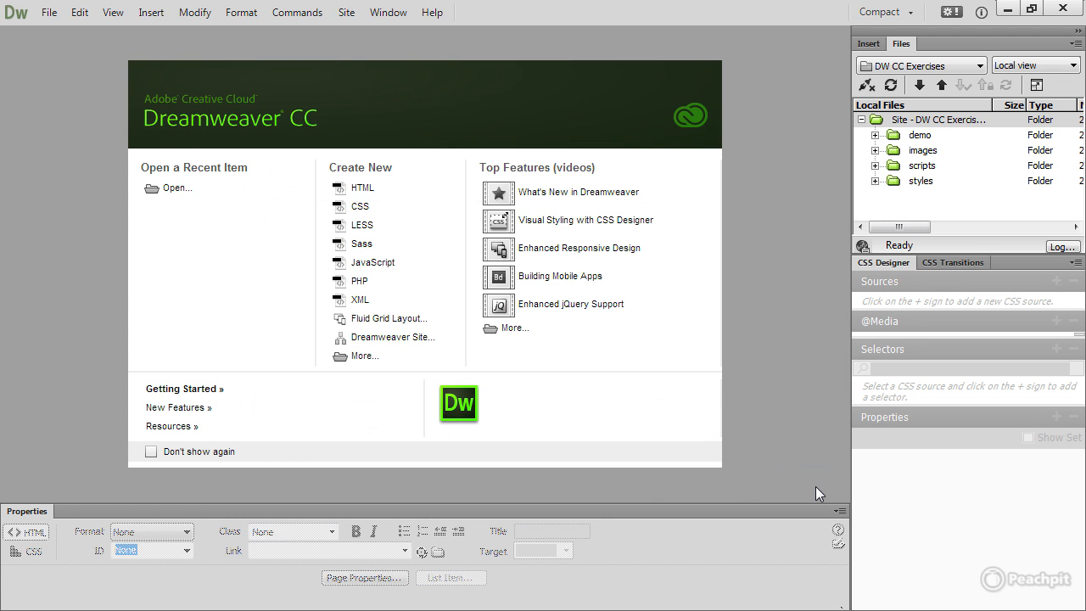